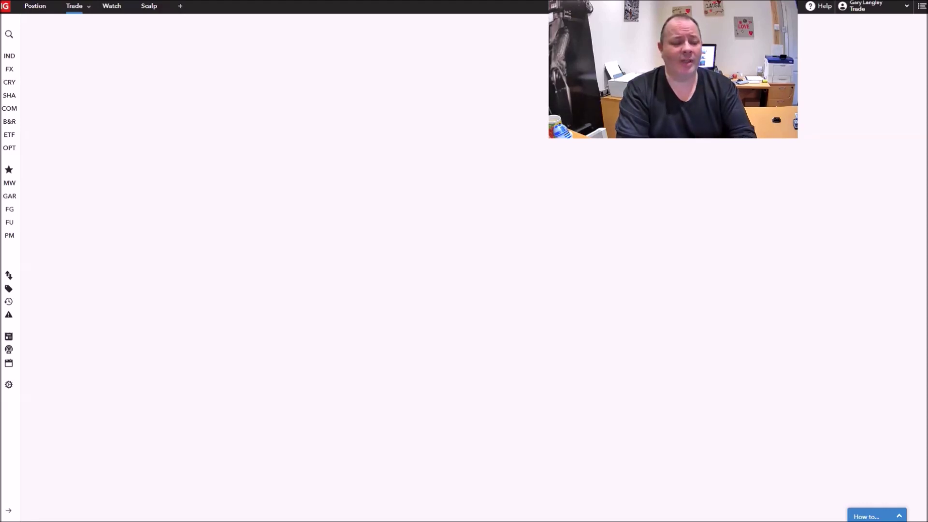
Step: Switch to the quick book workbook in Excel, check the £0.97 row's trades per day, and go to the Trades sheet
key(alt+Tab)
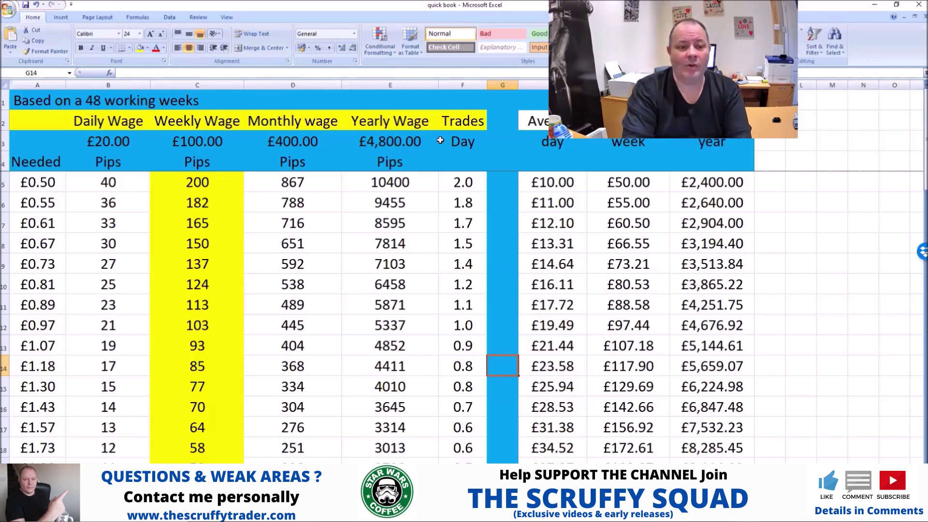
click(468, 326)
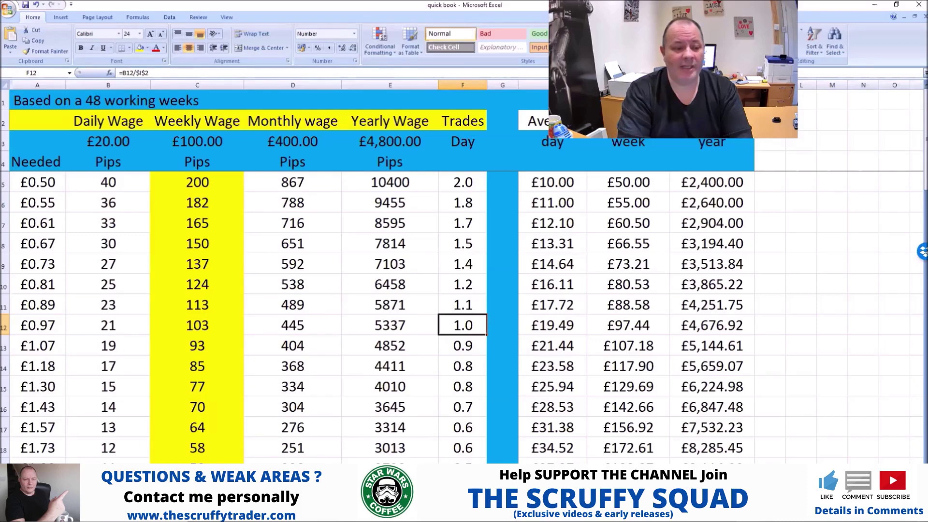
key(ctrl+Page_Down)
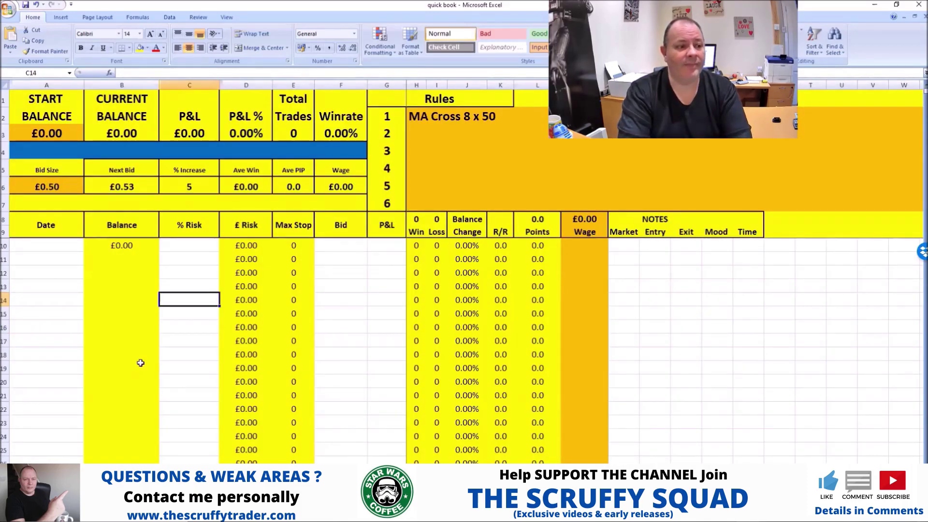
Step: Set the start balance on the Trades sheet to £1,000
click(56, 136)
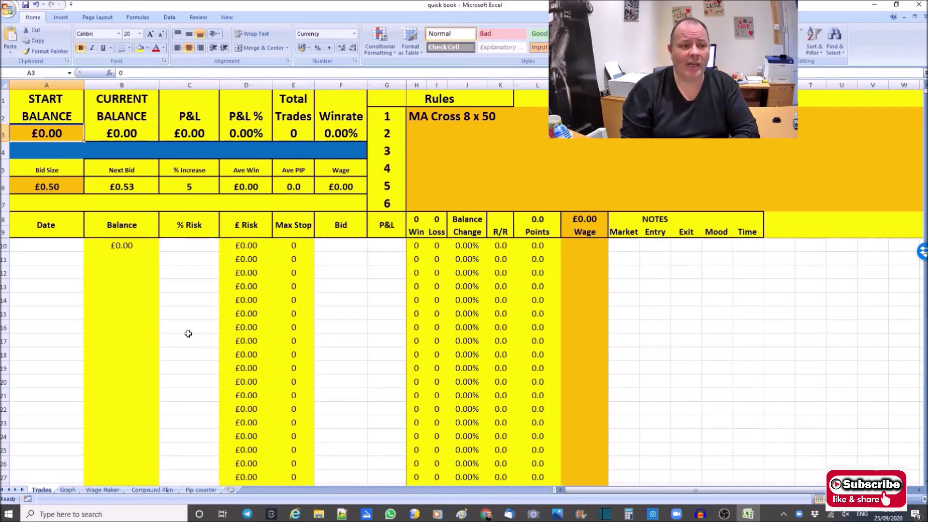
text(10000)
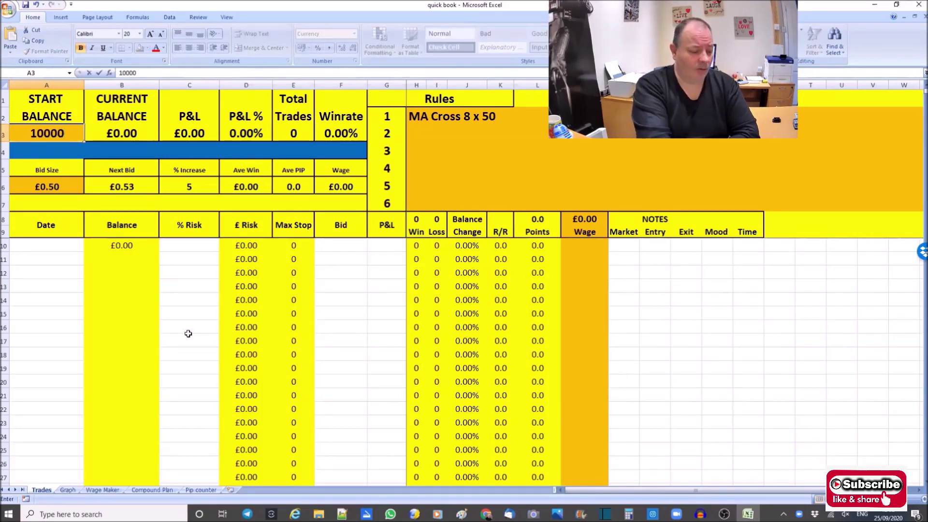
key(BackSpace)
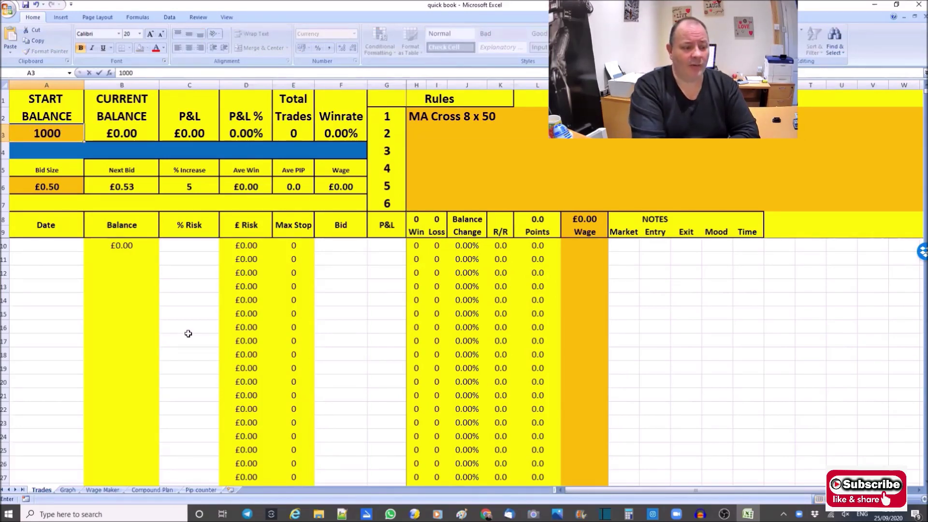
key(Tab)
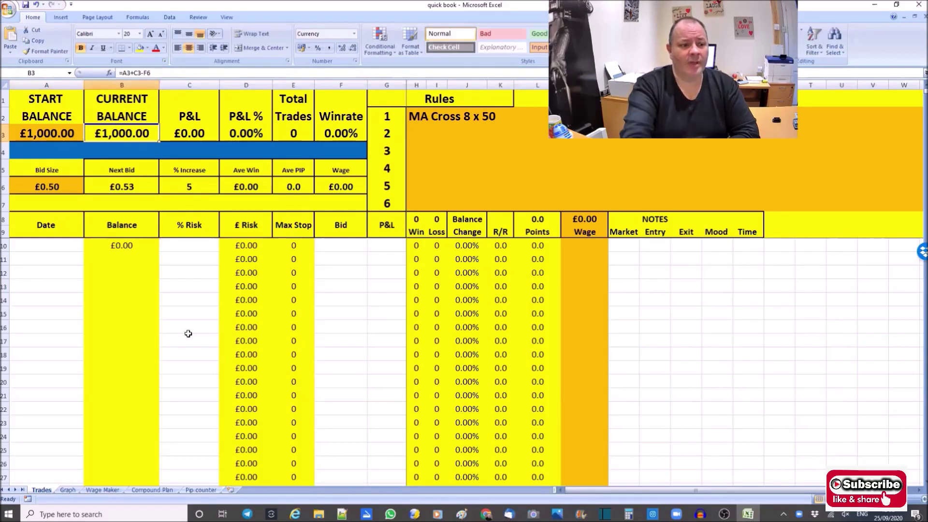
Step: Fill the first trade row with the date 25/09/2020, a balance of £1,000 and a risk of 2.5 percent
click(55, 245)
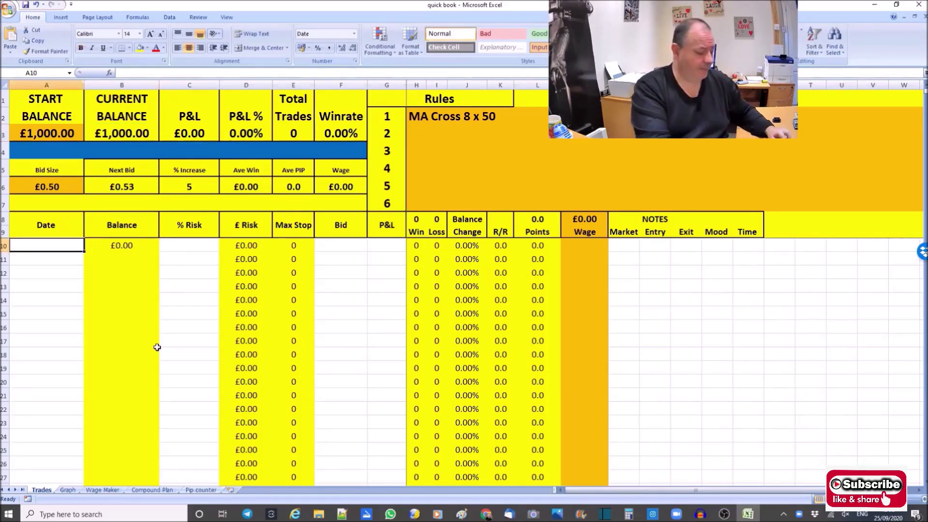
key(ctrl+semicolon)
key(Tab)
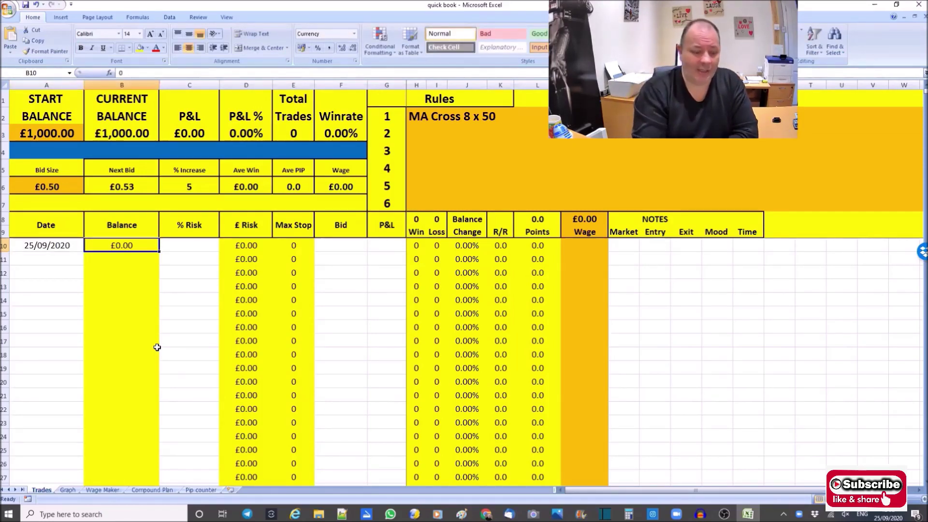
text(1,000)
key(Tab)
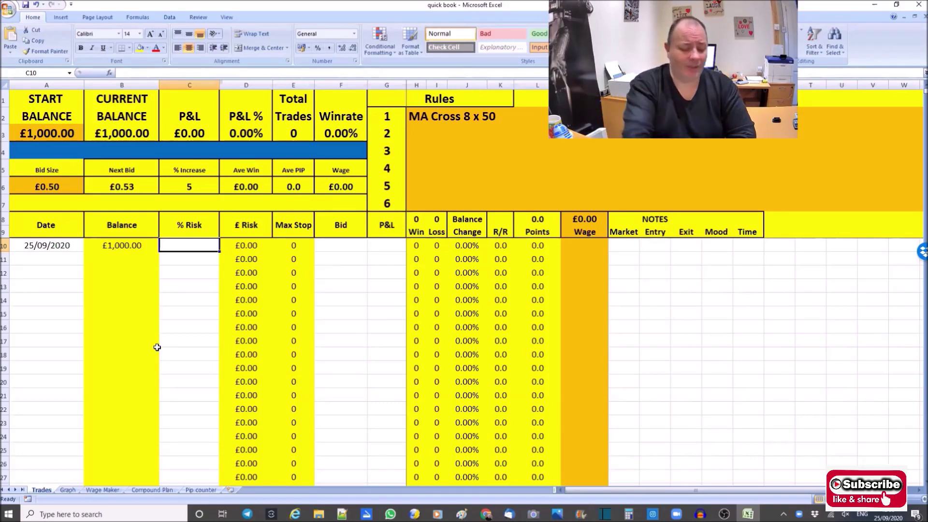
text(2.5)
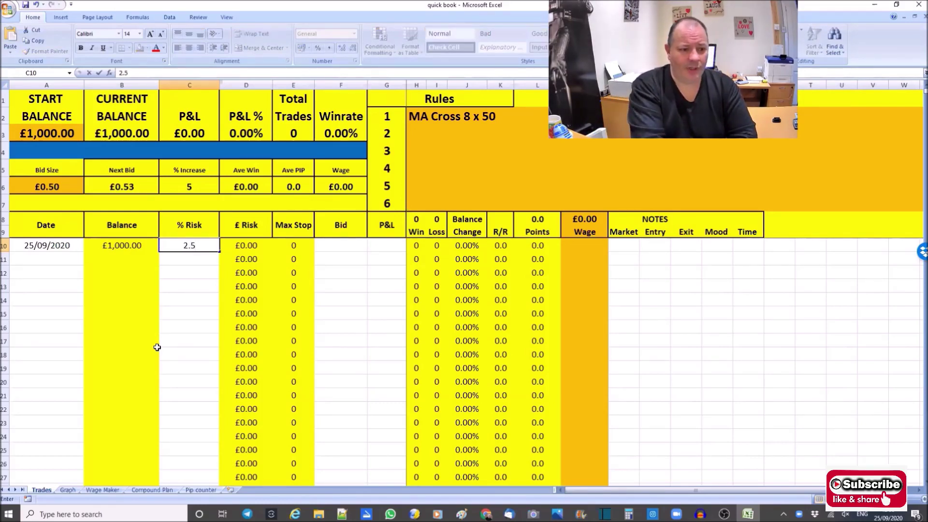
key(Return)
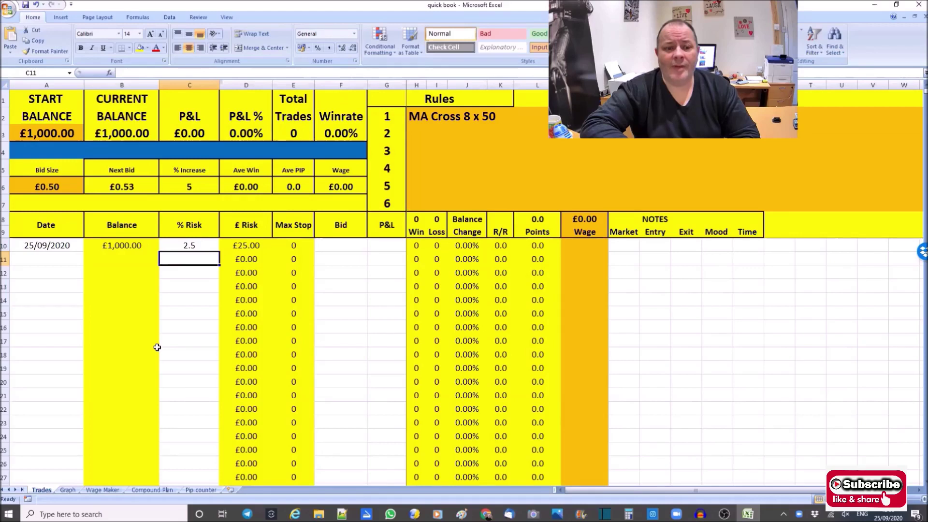
Step: Set the first trade's bid to £0.50
click(343, 246)
text(.5)
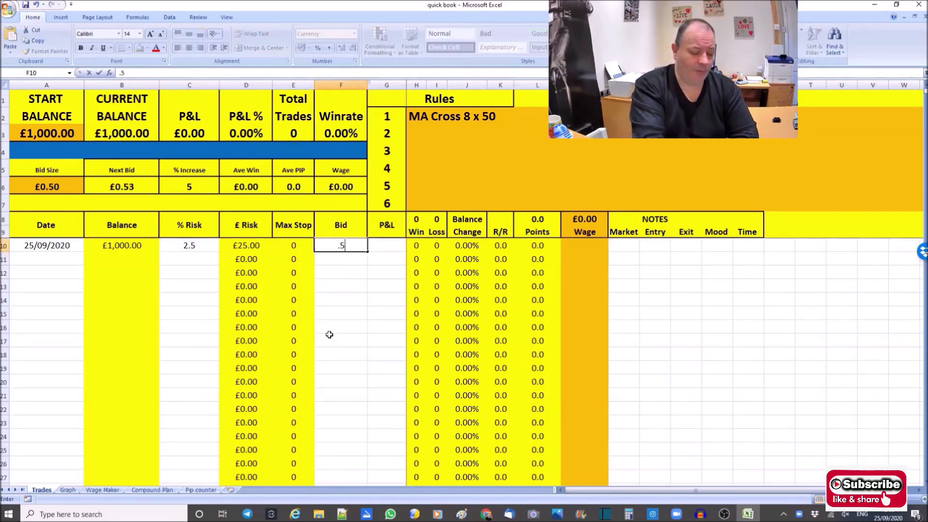
key(Return)
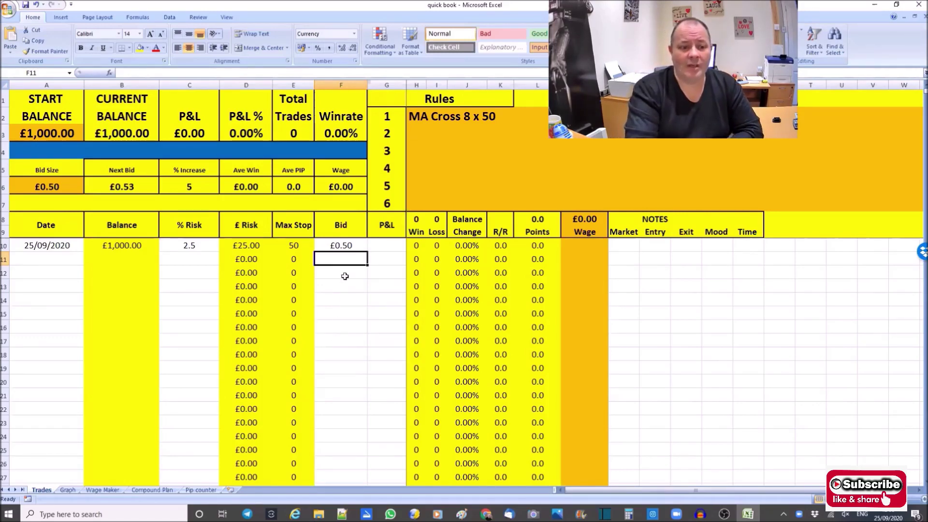
Step: Set the first trade's bid to £1.00 and dismiss the news notification
click(345, 244)
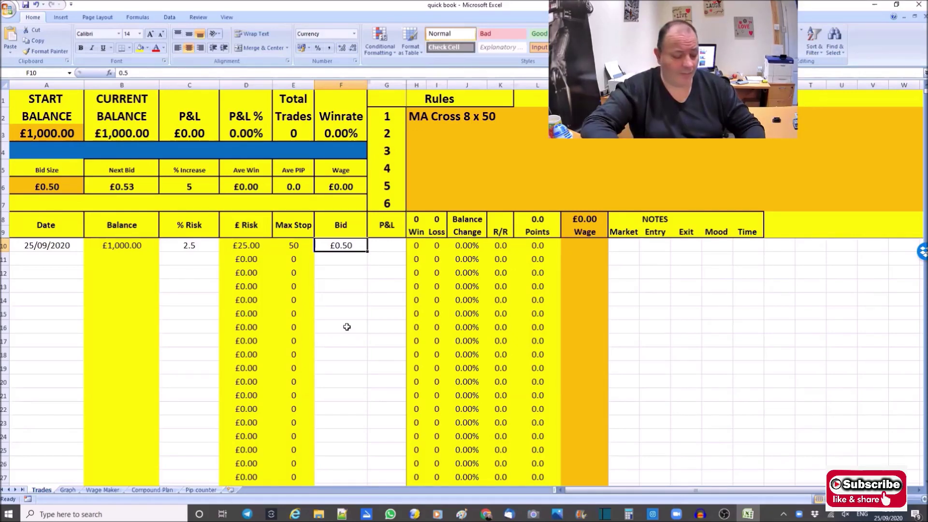
text(1)
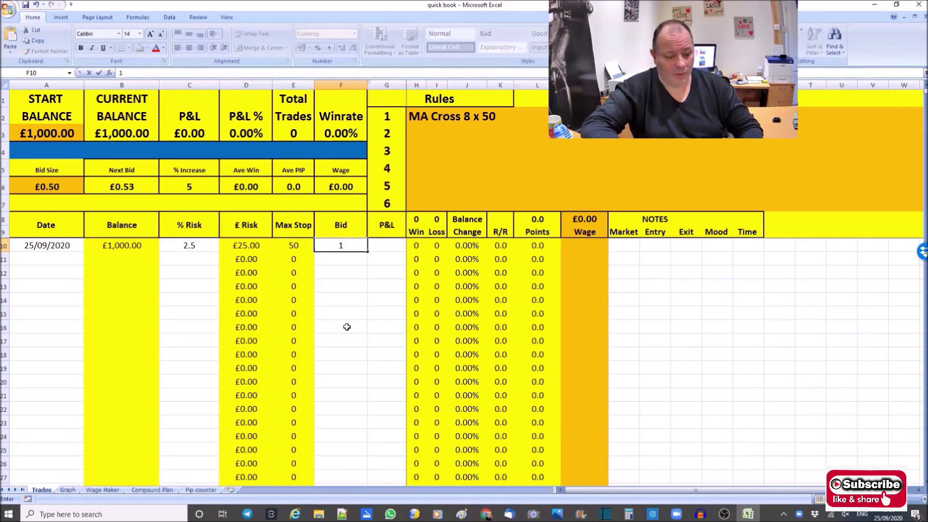
key(Return)
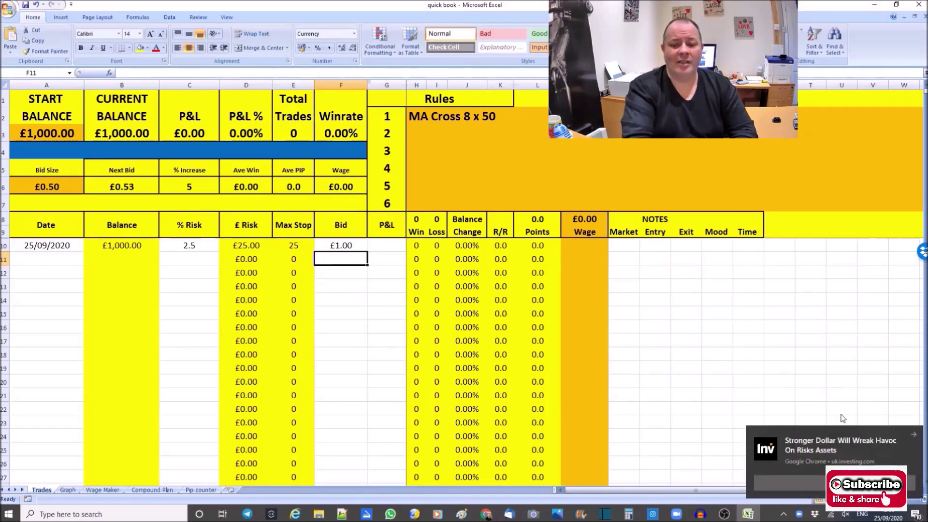
click(916, 435)
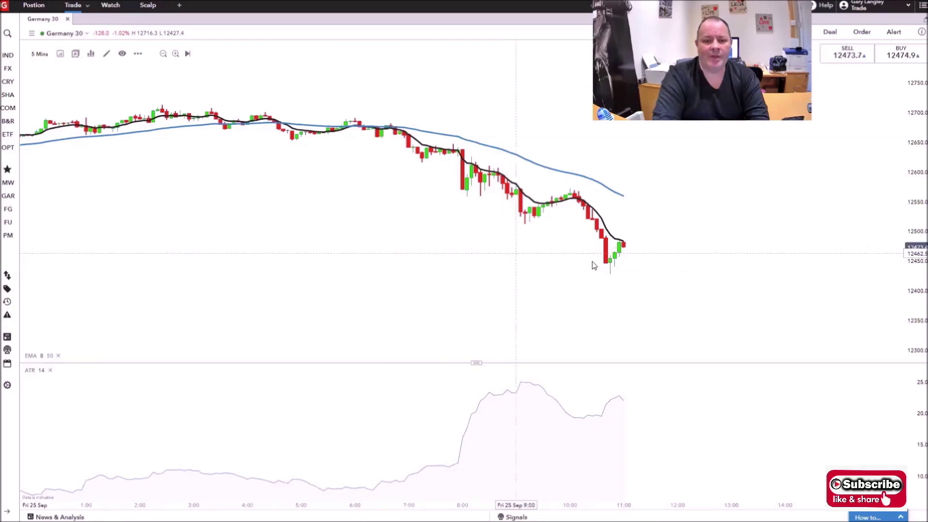
Step: Draw a measuring box about 26 points tall and 4 bars wide on the Germany 30 chart and compare it with the latest candles
right_click(451, 248)
mouse_move(474, 279)
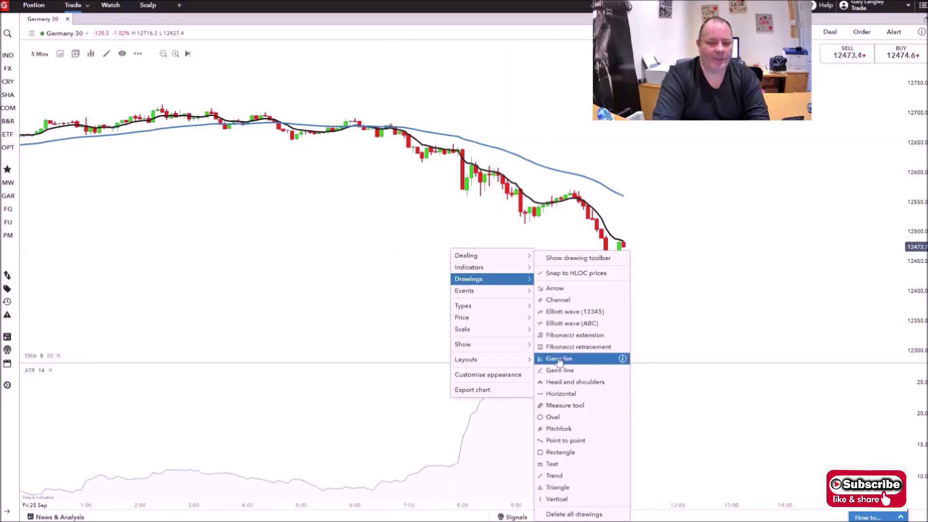
click(565, 405)
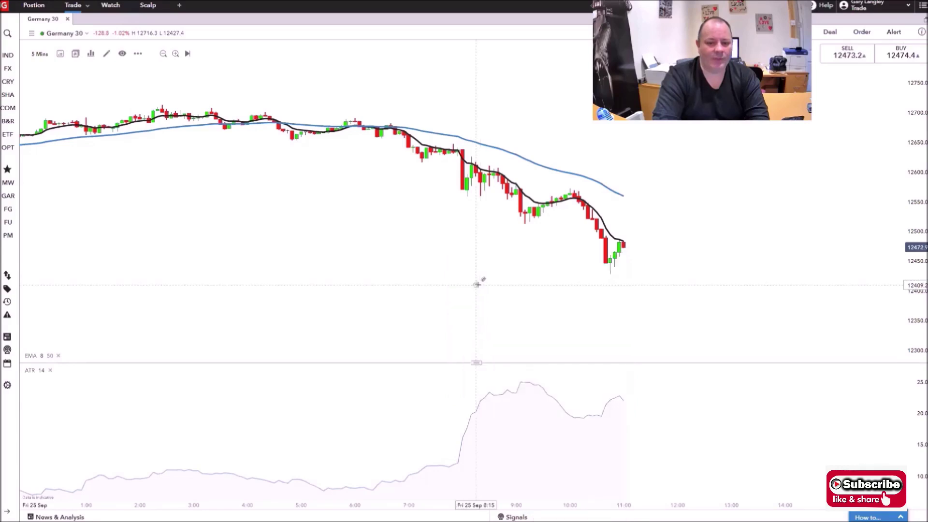
click(462, 254)
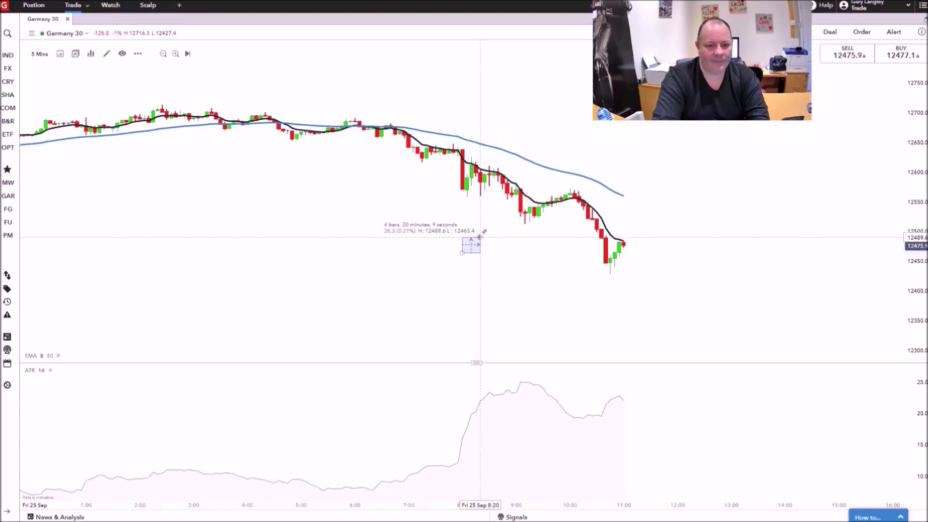
drag(479, 238, 619, 245)
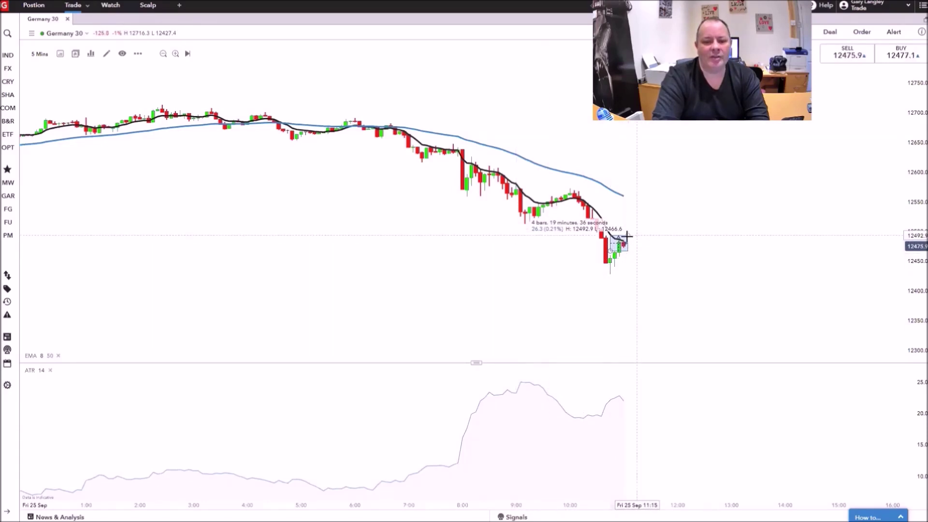
drag(618, 247, 479, 234)
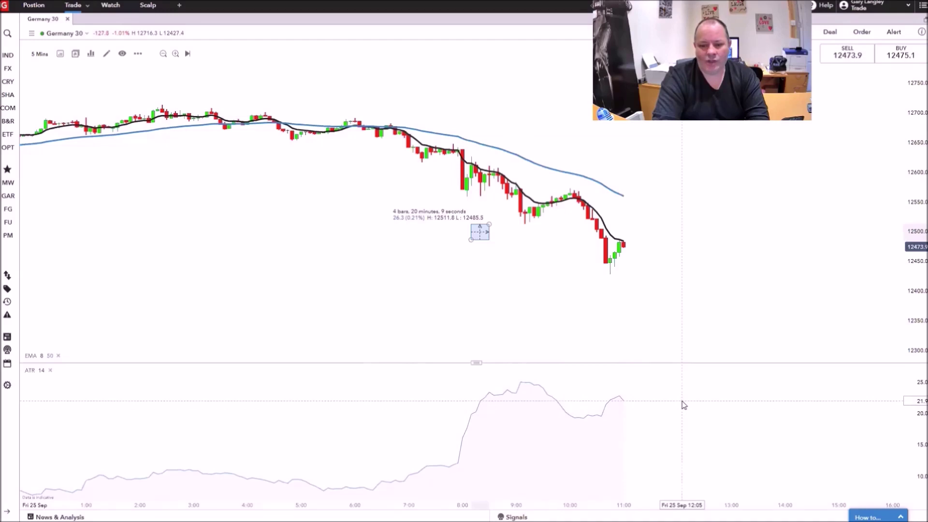
Step: Remove the ATR indicator from the Germany 30 chart
click(50, 370)
scroll(346, 331, right, 5)
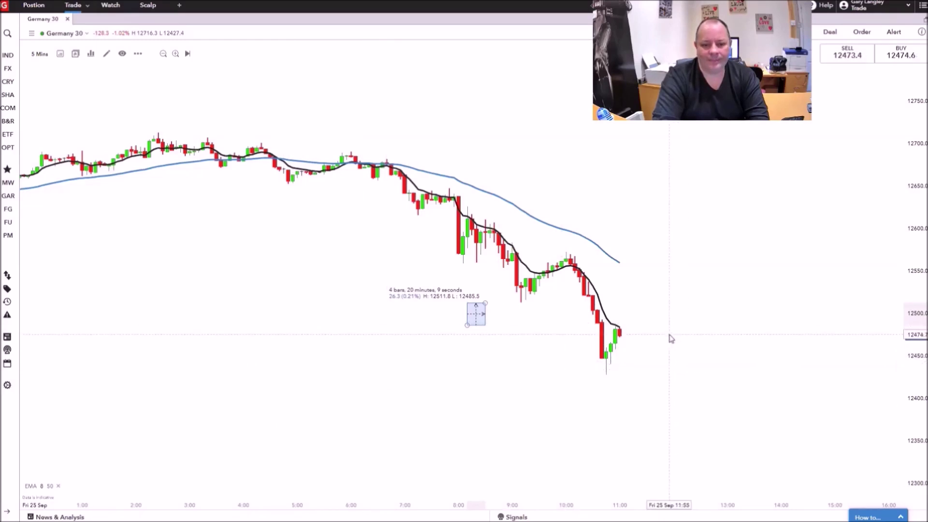
Step: Set up a Germany 30 sell order with a size of £0.5 per point and a limit 20 points away
click(862, 32)
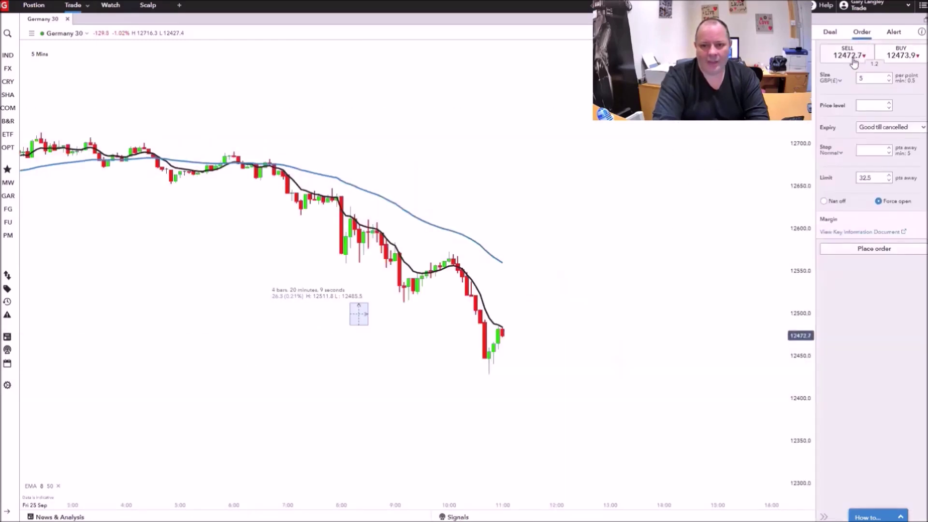
double_click(889, 81)
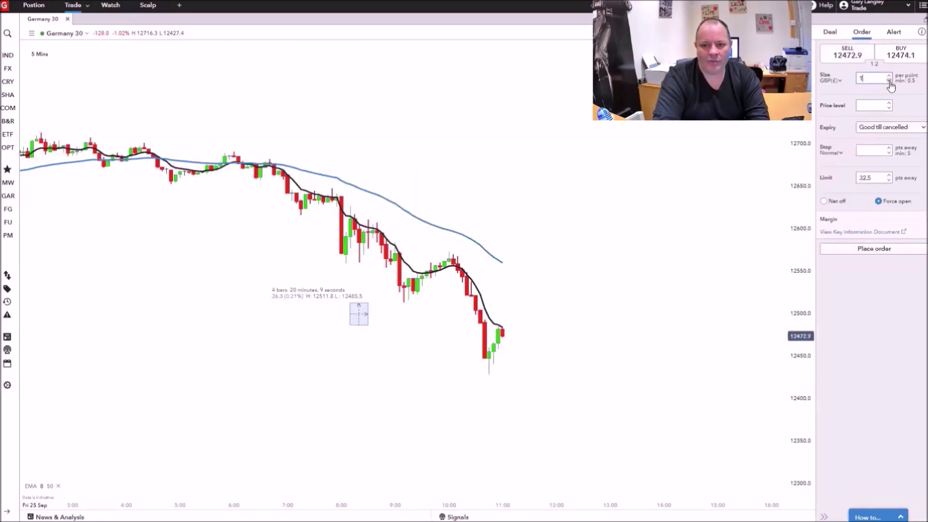
click(838, 59)
click(888, 82)
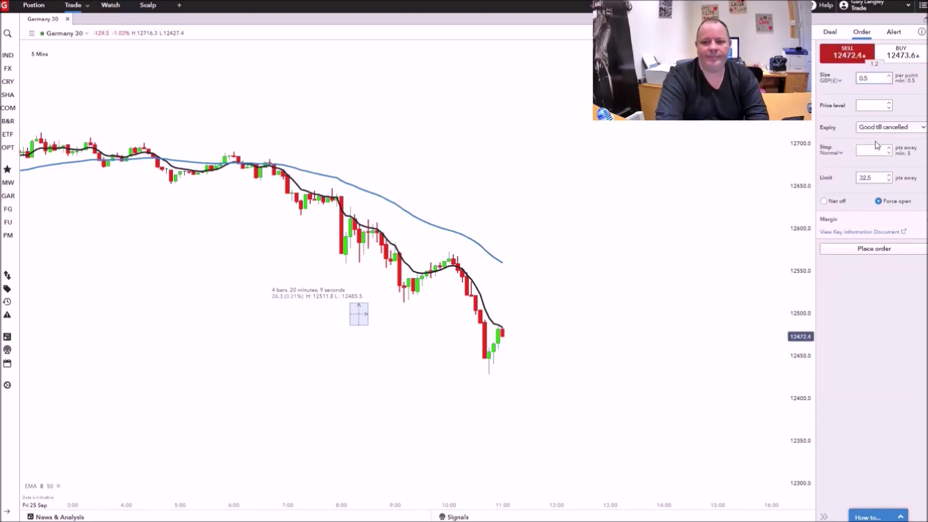
double_click(870, 177)
text(20)
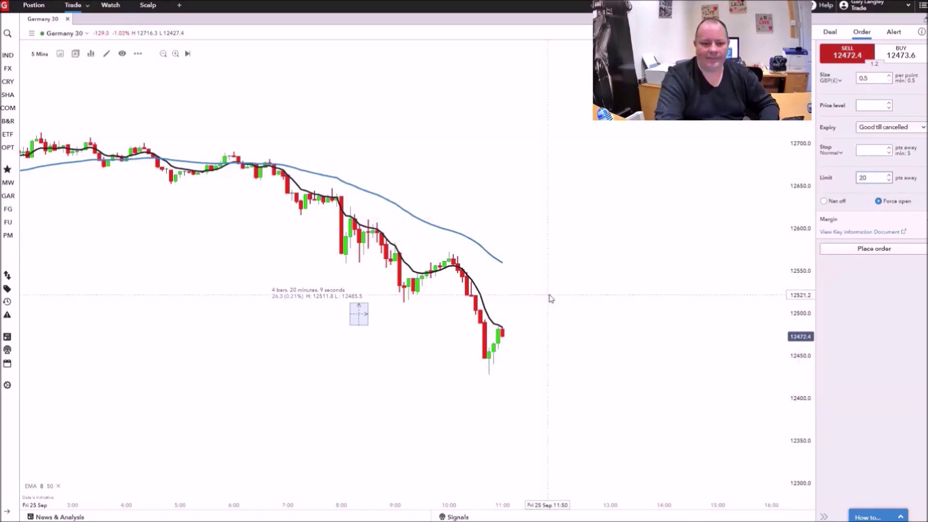